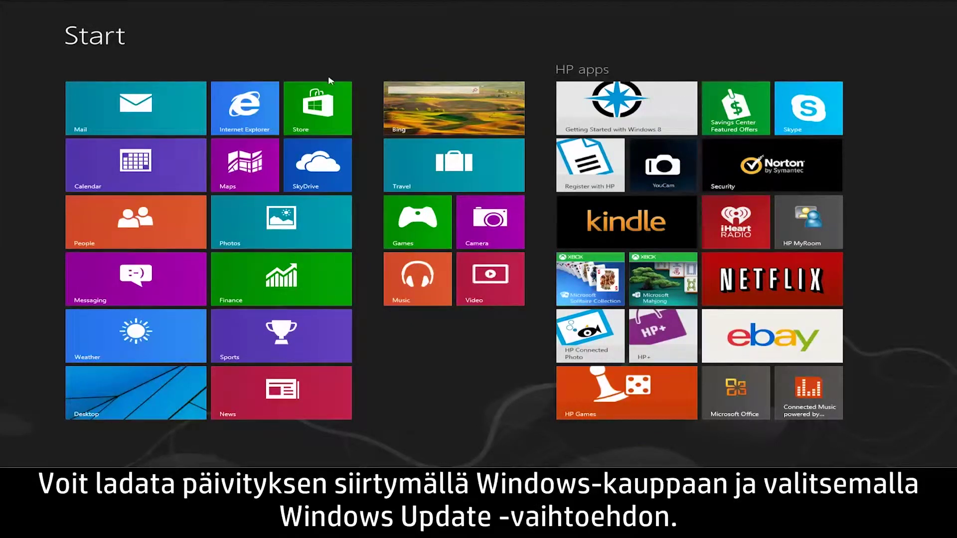
Start downloading the free Update to Windows 8.1 from its Windows Store page
click(324, 100)
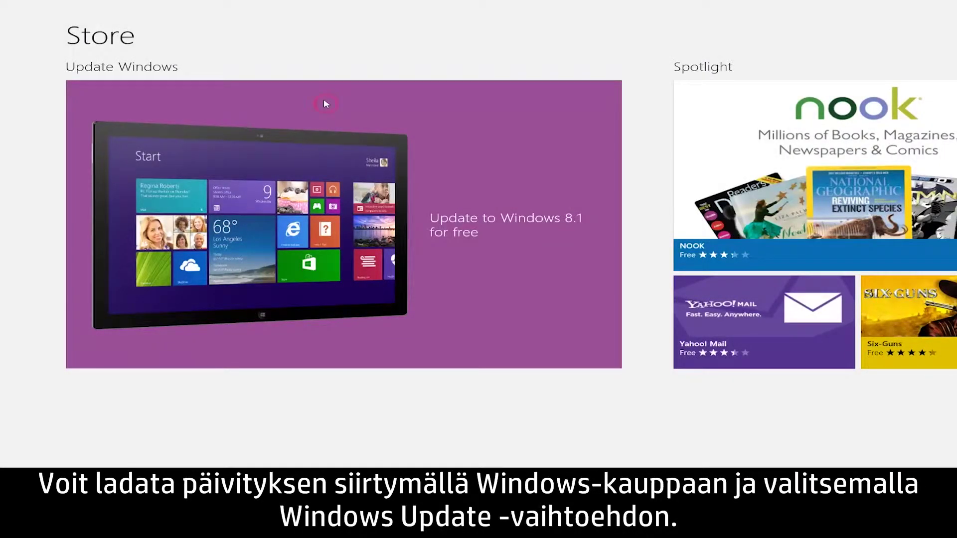
click(324, 101)
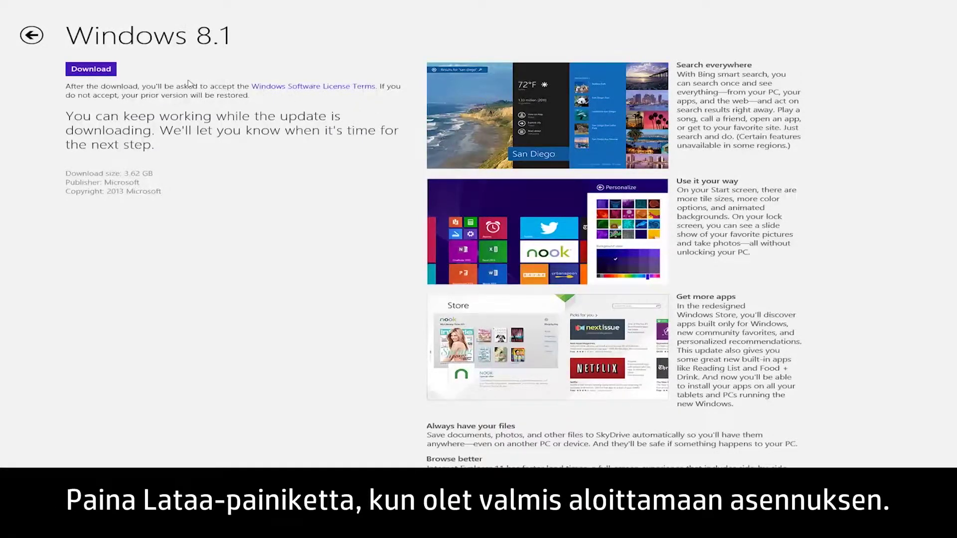
click(99, 70)
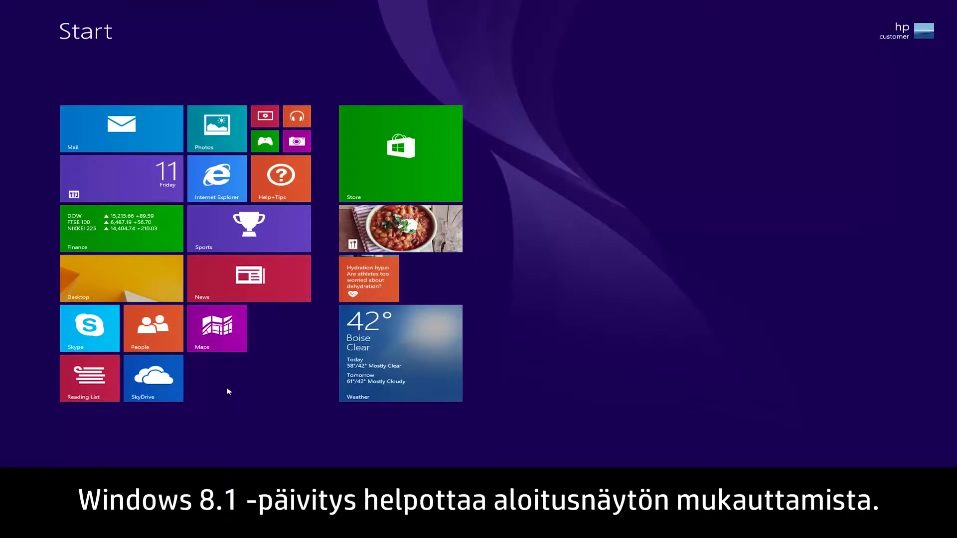
Resize the SkyDrive Start screen tile to Wide
right_click(151, 388)
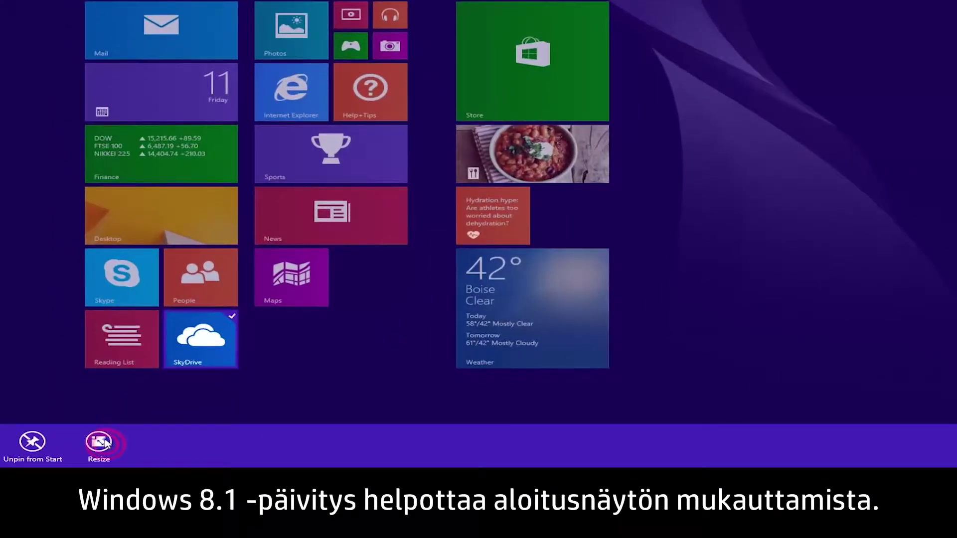
click(105, 444)
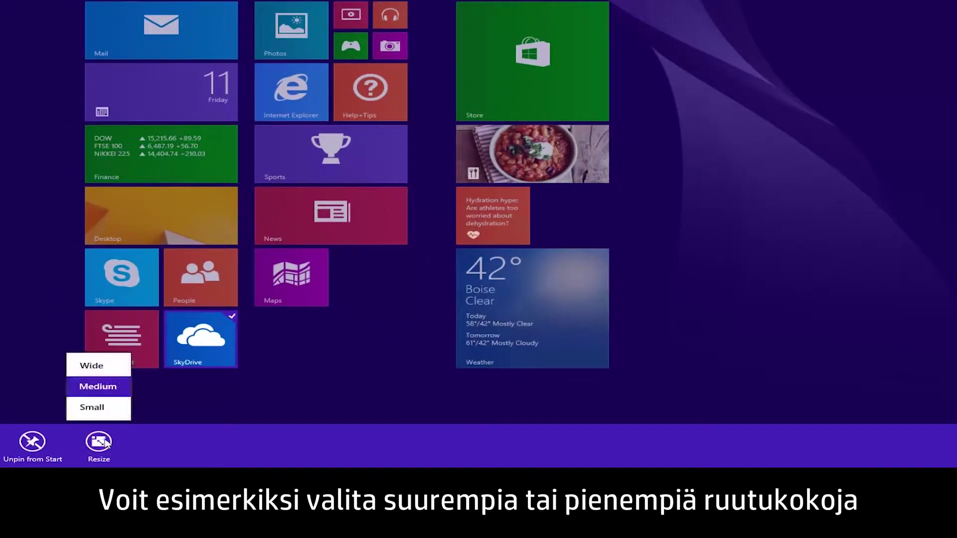
click(93, 367)
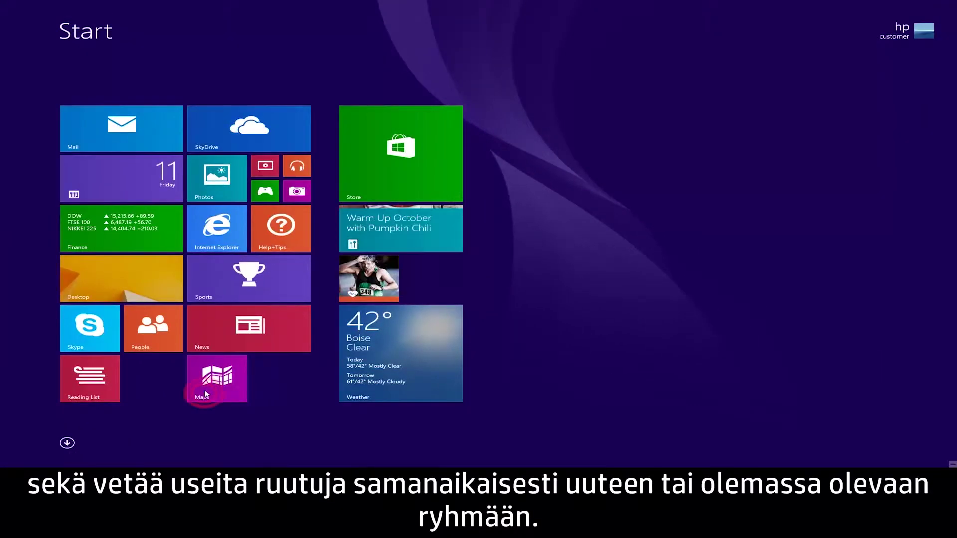
Select the Maps and News tiles and drag Weather, News and Maps into a new group
right_click(205, 394)
right_click(226, 333)
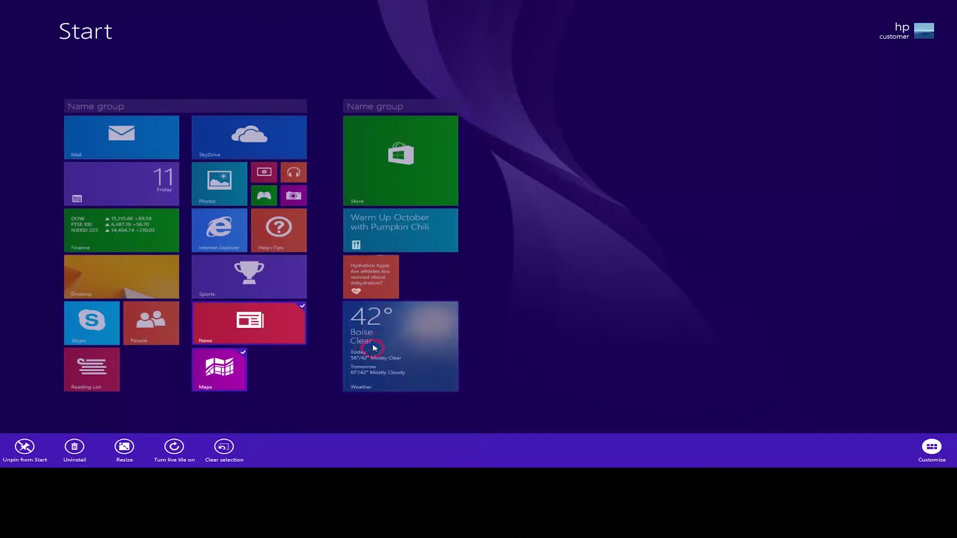
drag(355, 344, 487, 348)
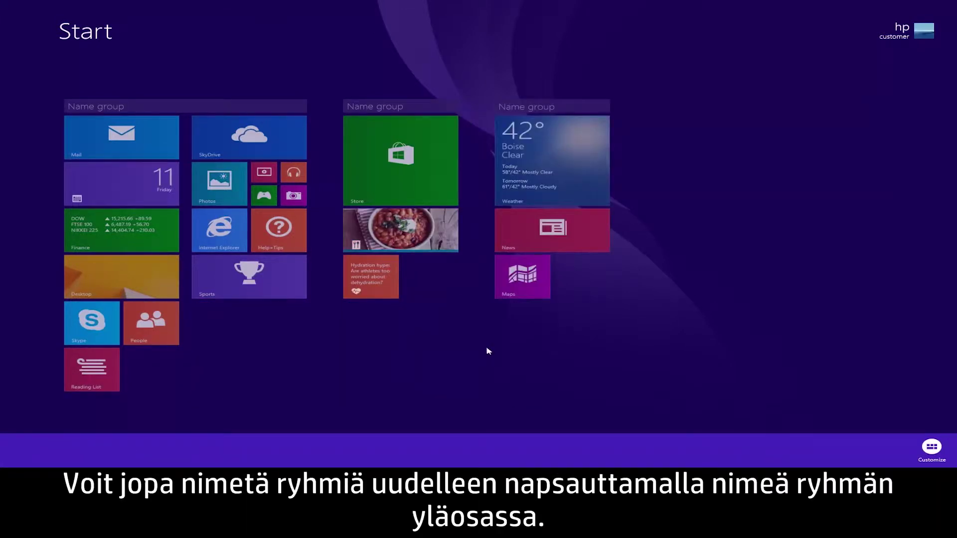
Name the new tile group 'My Apps', then view the Apps list and return to Start
click(545, 108)
text(My A)
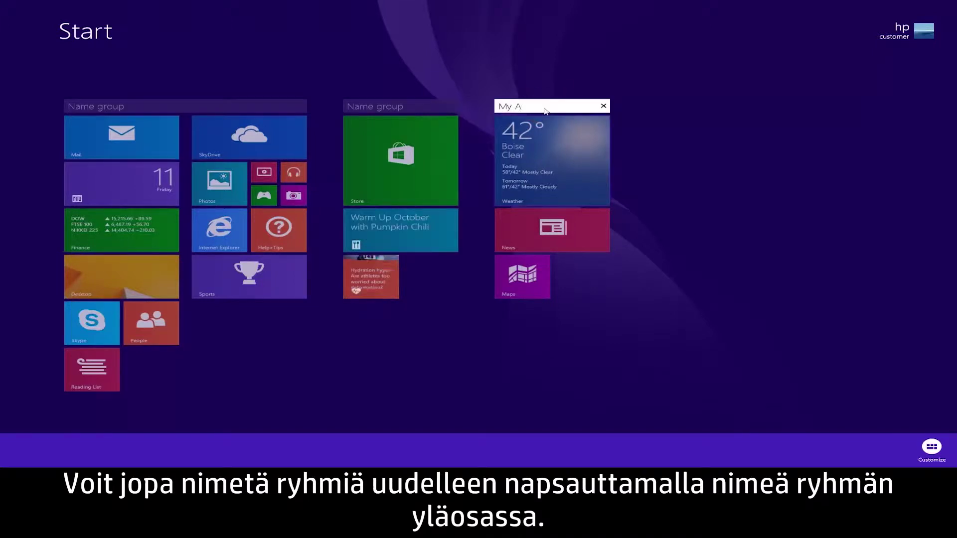
text(pps)
key(Return)
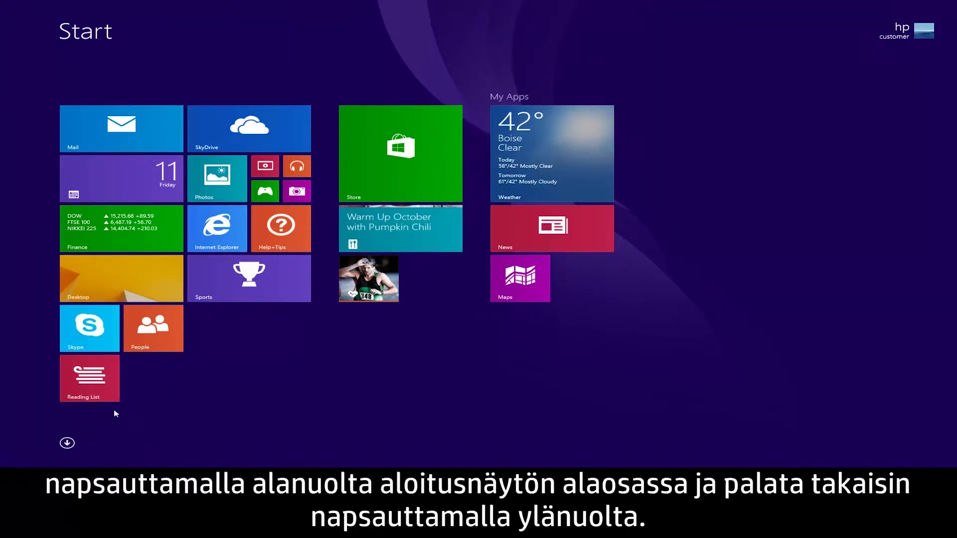
click(67, 444)
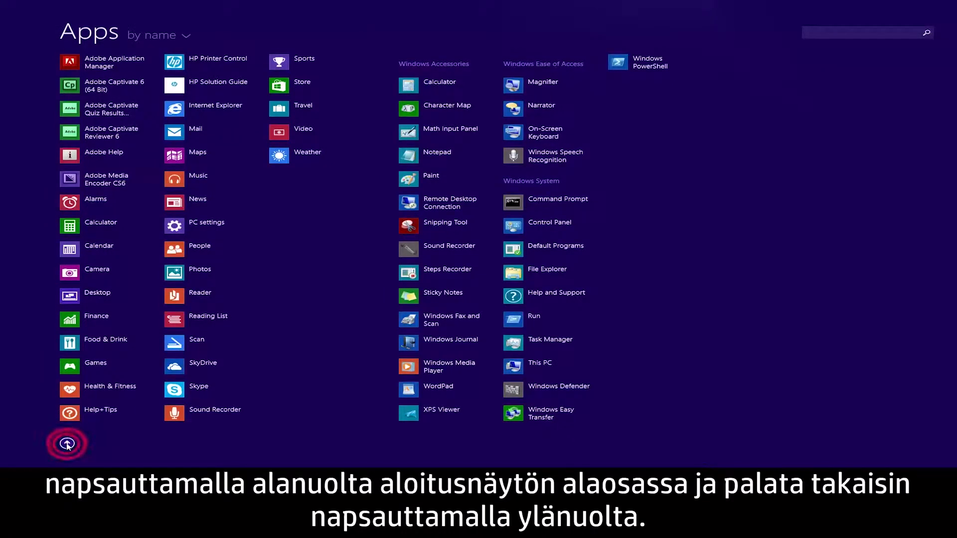
click(66, 444)
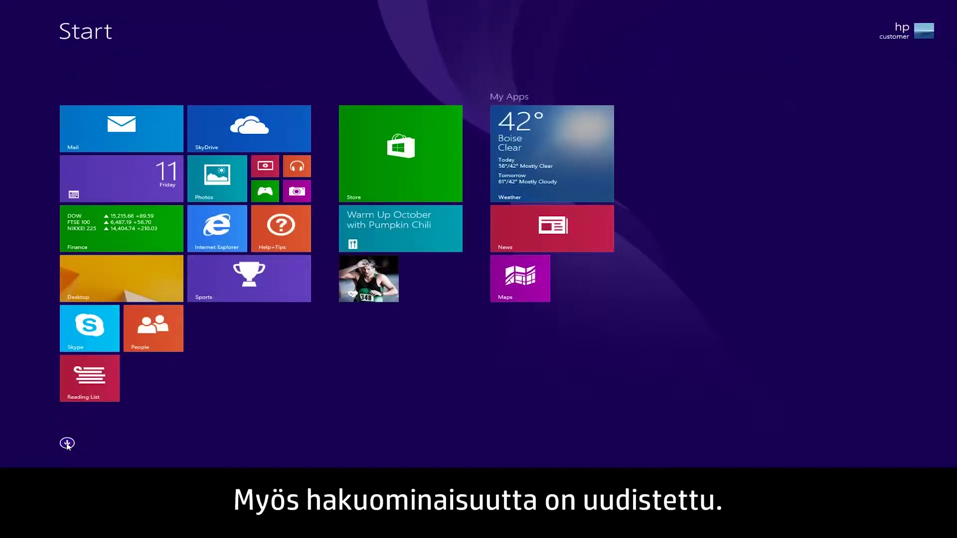
text(Internet Ex)
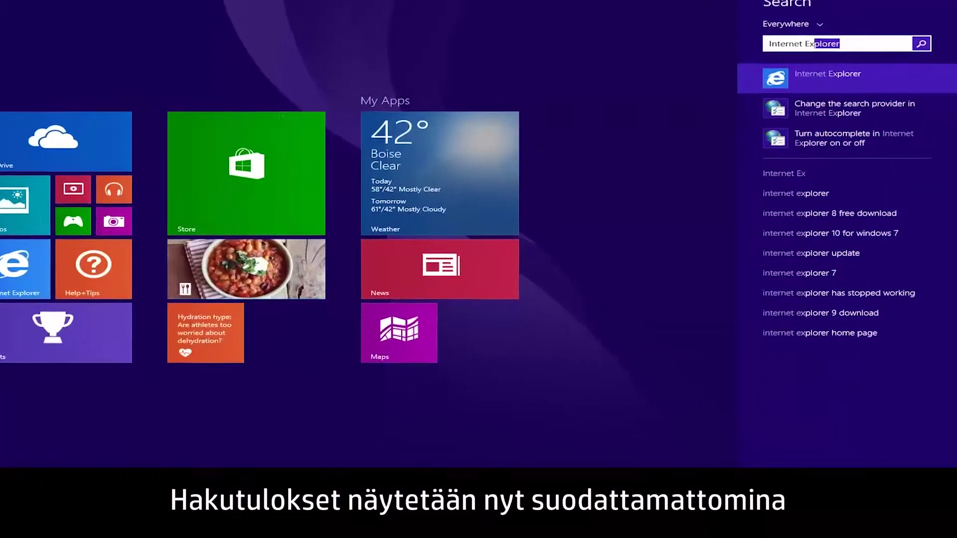
text(plorer)
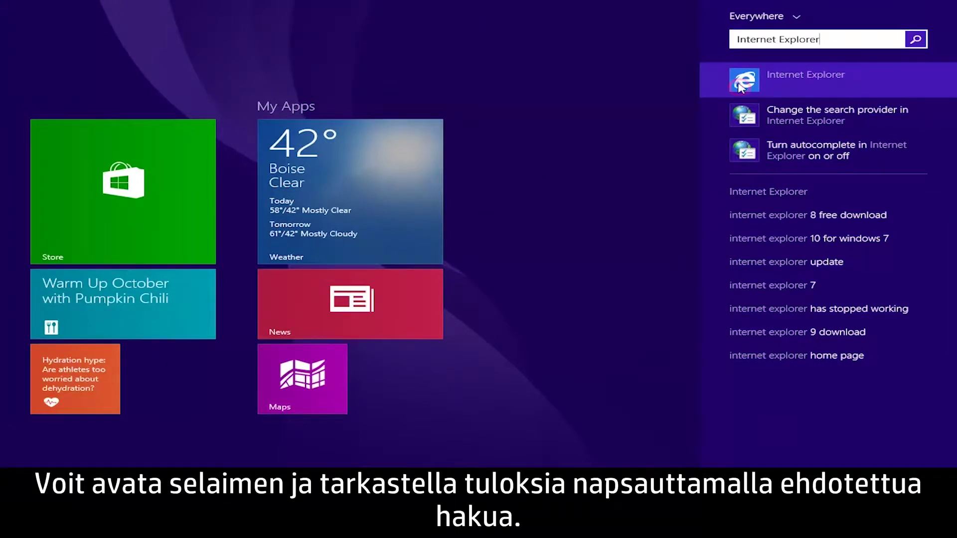
Launch Internet Explorer 11 from the 'Internet Explorer' Start screen search results
click(744, 80)
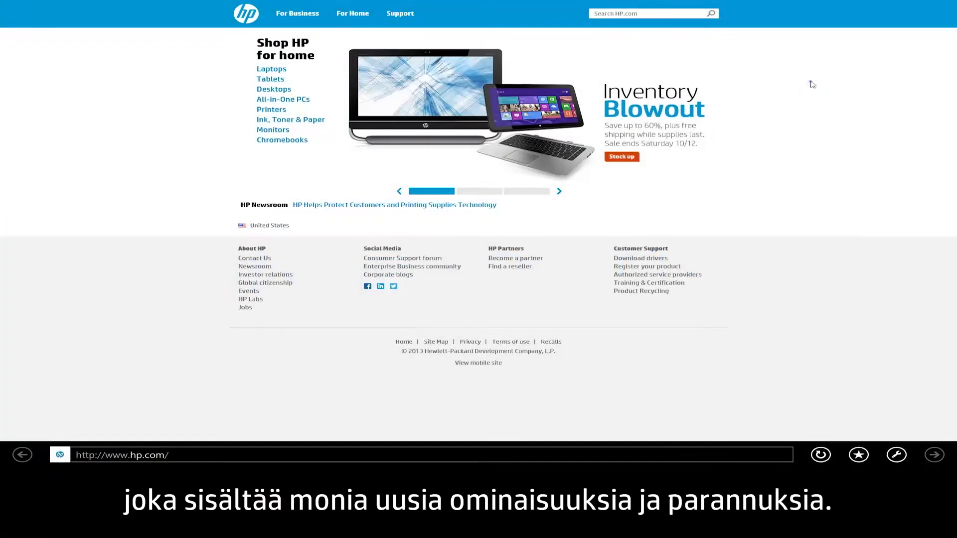
Open HP's Desktops & all-in-ones tab in a separate side-by-side window
click(812, 84)
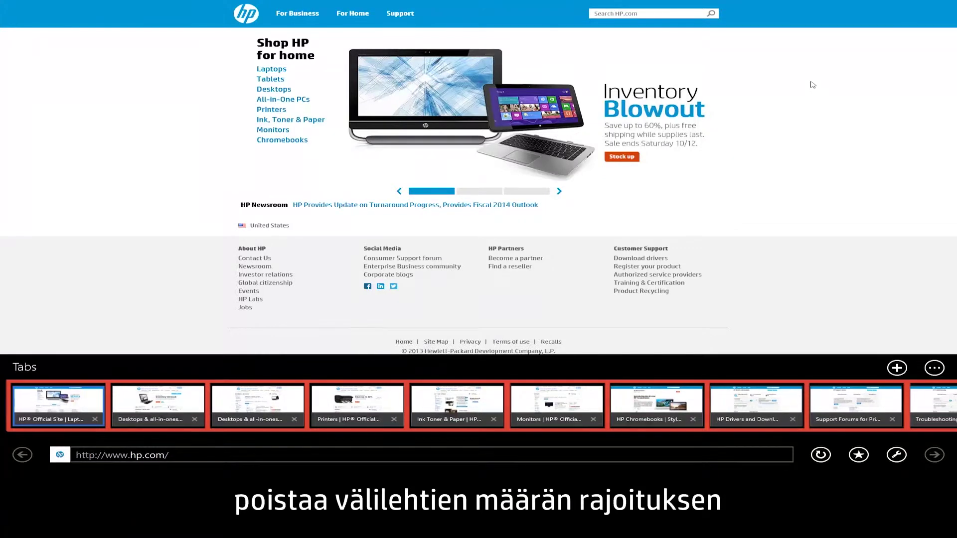
right_click(157, 402)
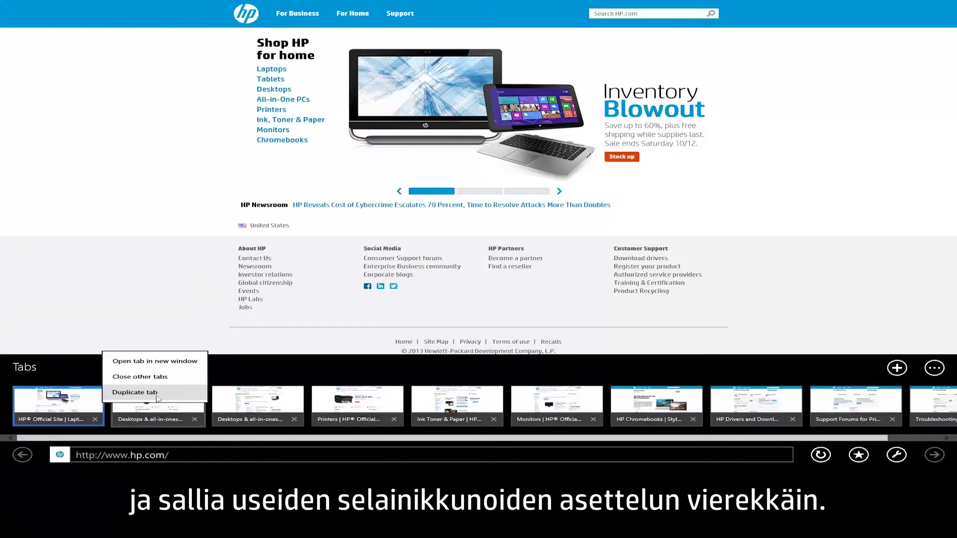
click(163, 366)
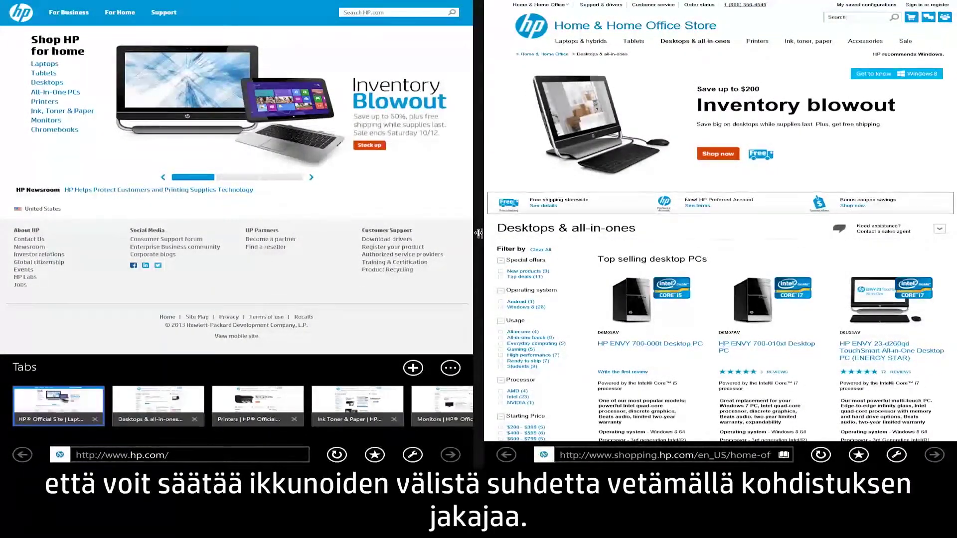
Widen the HP window, snap the desktop in at left, then push both browsers off-screen right
drag(479, 234, 628, 237)
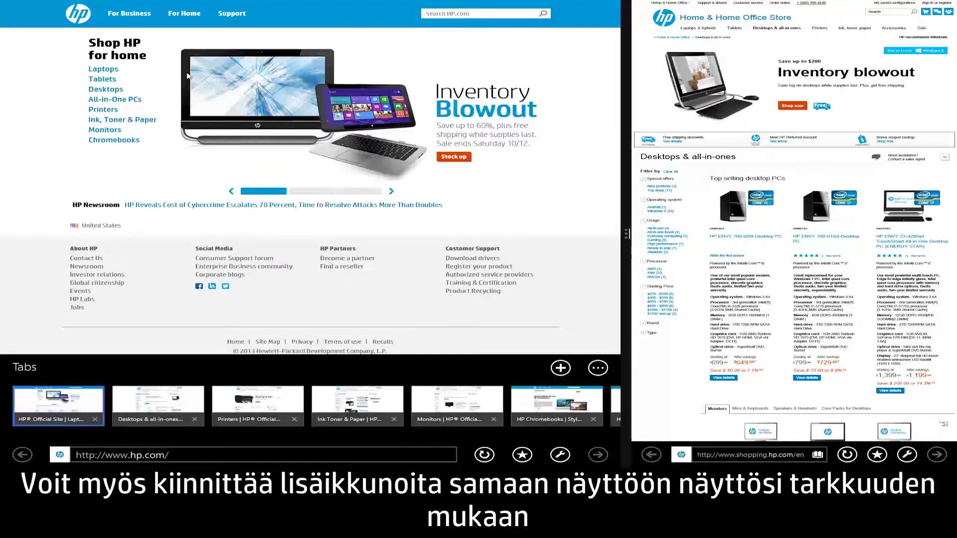
drag(21, 10, 61, 156)
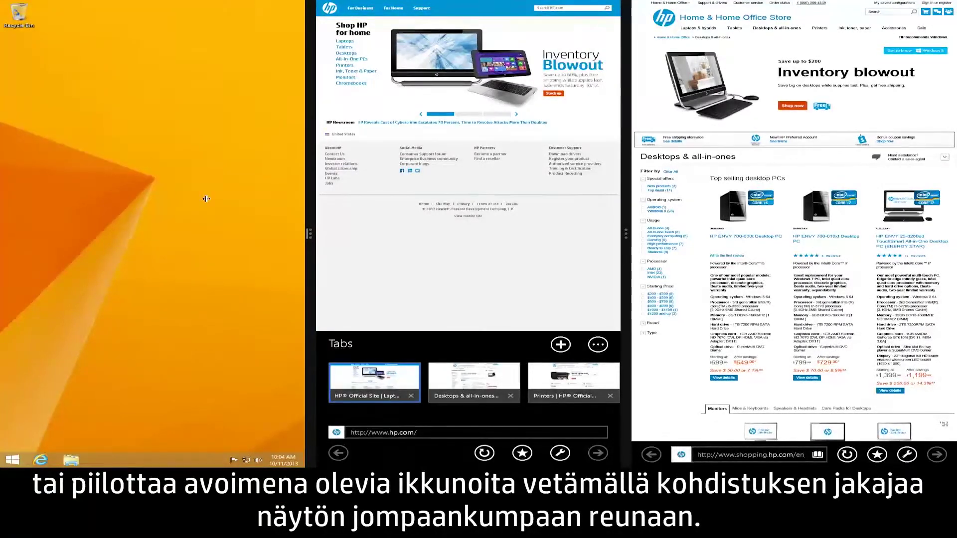
drag(293, 227, 742, 219)
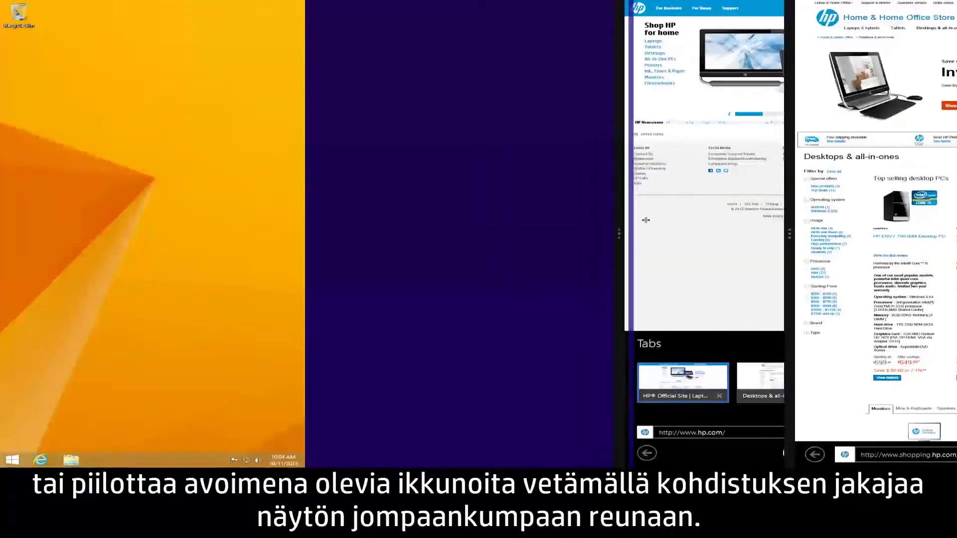
drag(741, 219, 955, 214)
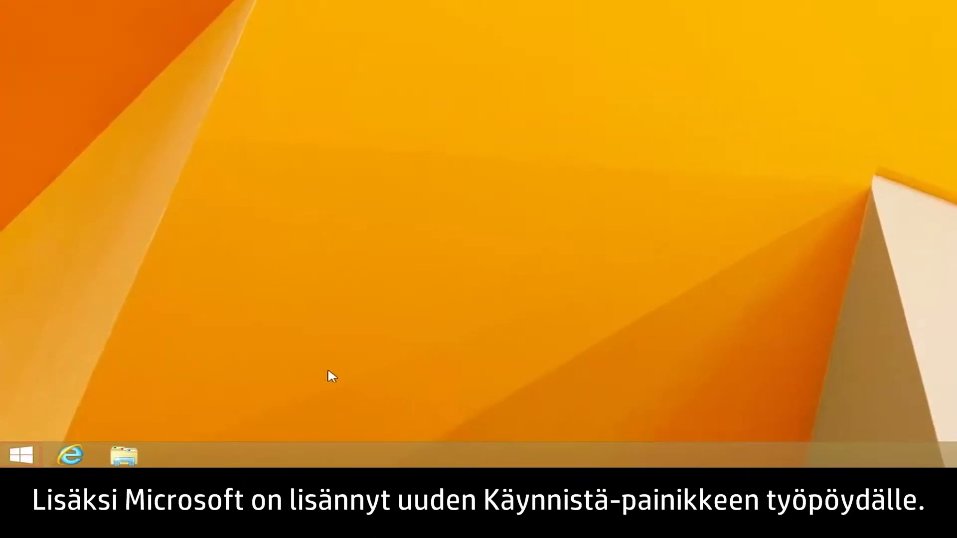
Show the desktop Start button's quick-access menu with its Shut down or sign out options
right_click(23, 456)
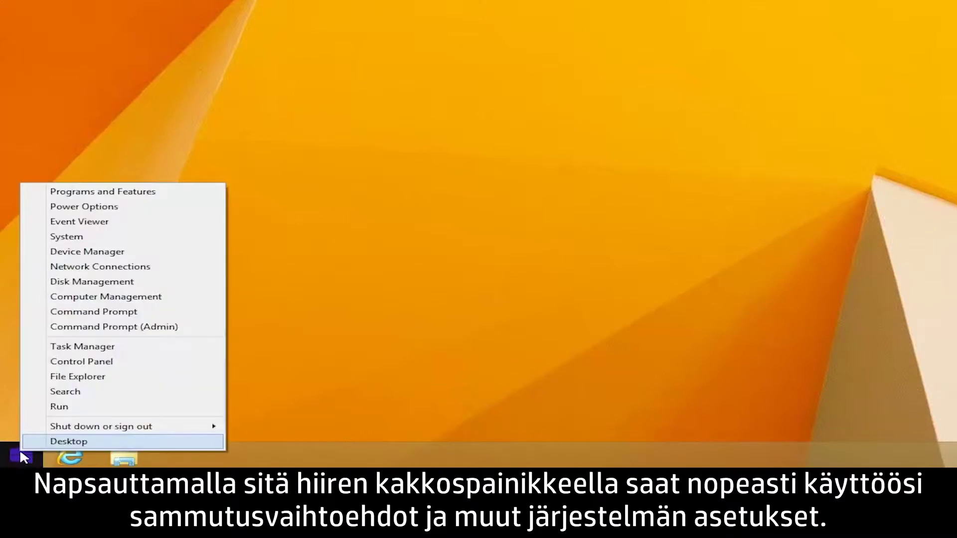
mouse_move(101, 426)
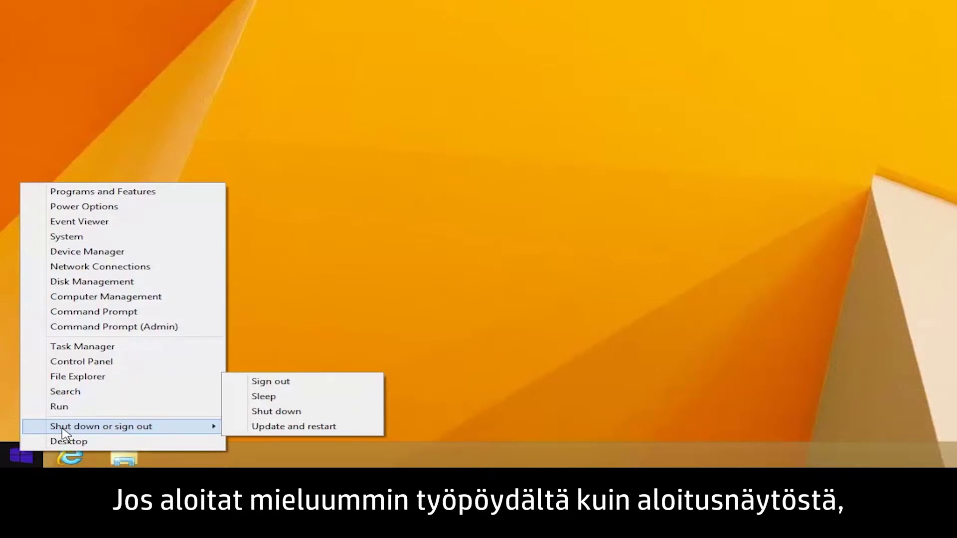
Open the taskbar's Taskbar and Navigation properties on the Navigation tab
right_click(528, 452)
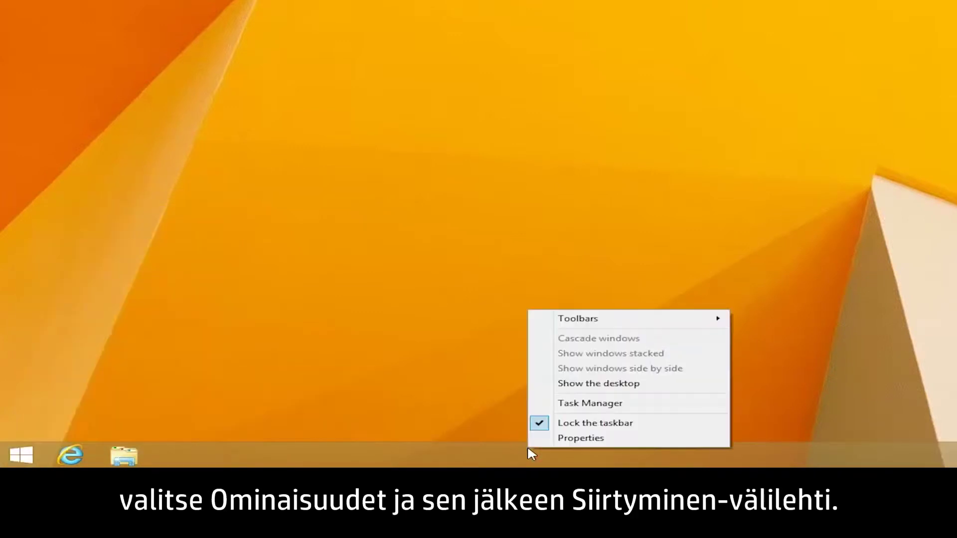
click(569, 439)
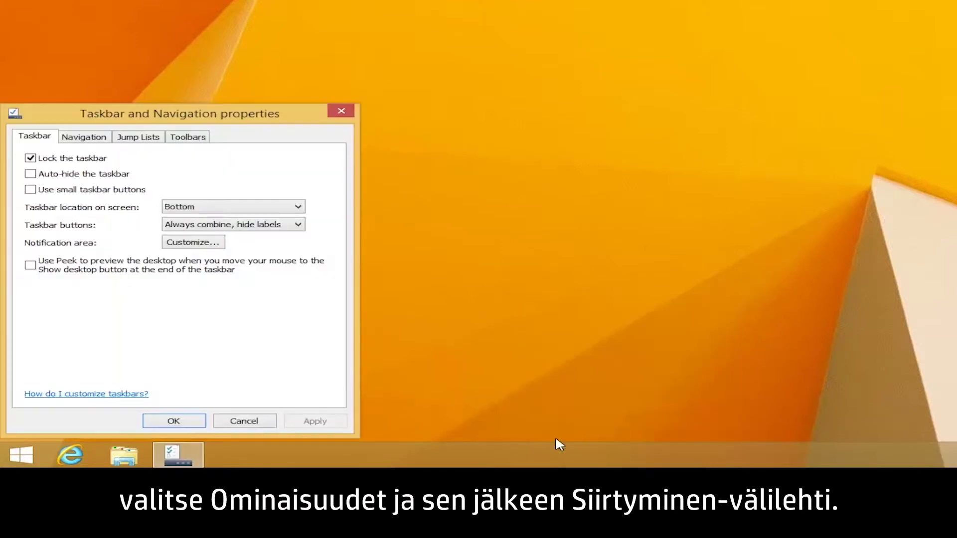
click(87, 141)
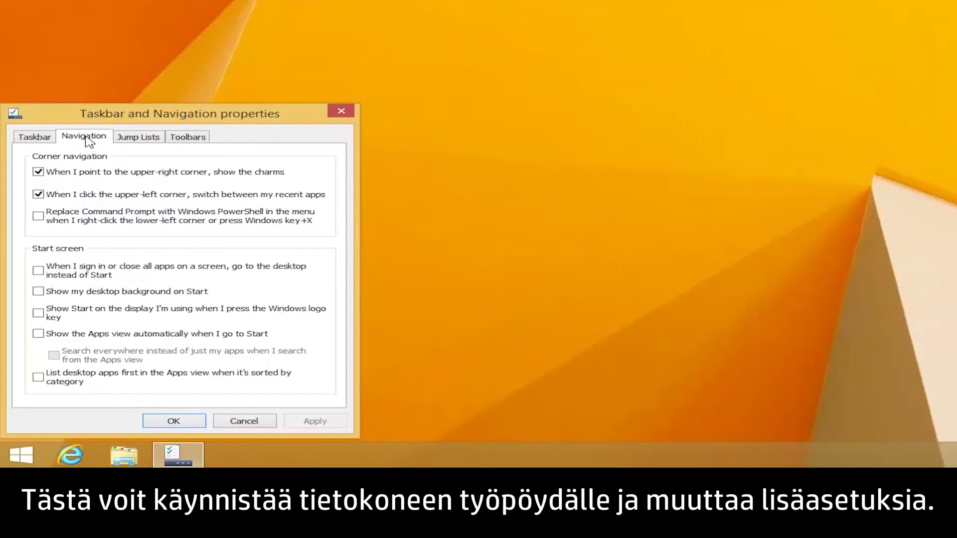